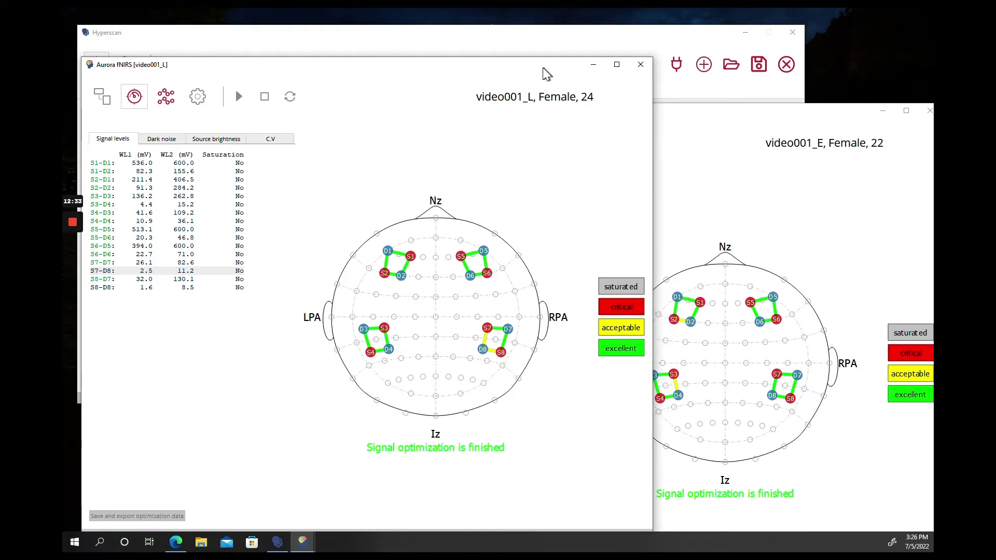
- Nudge the video001_L window slightly left to reveal the Hyperscan device list
left_click_drag(547, 74, 530, 72)
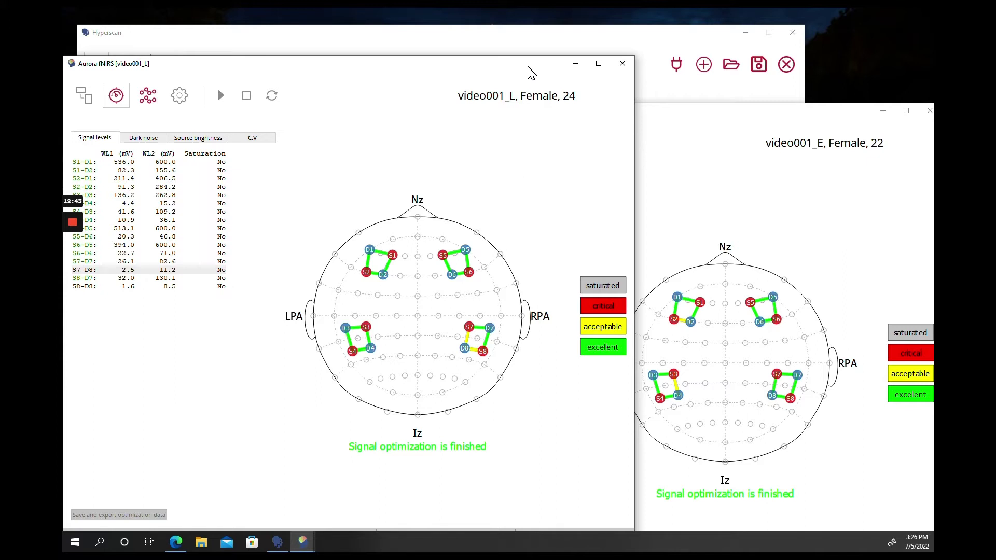
- Switch both participants' windows to live signal plots and bring each one forward
left_click(492, 38)
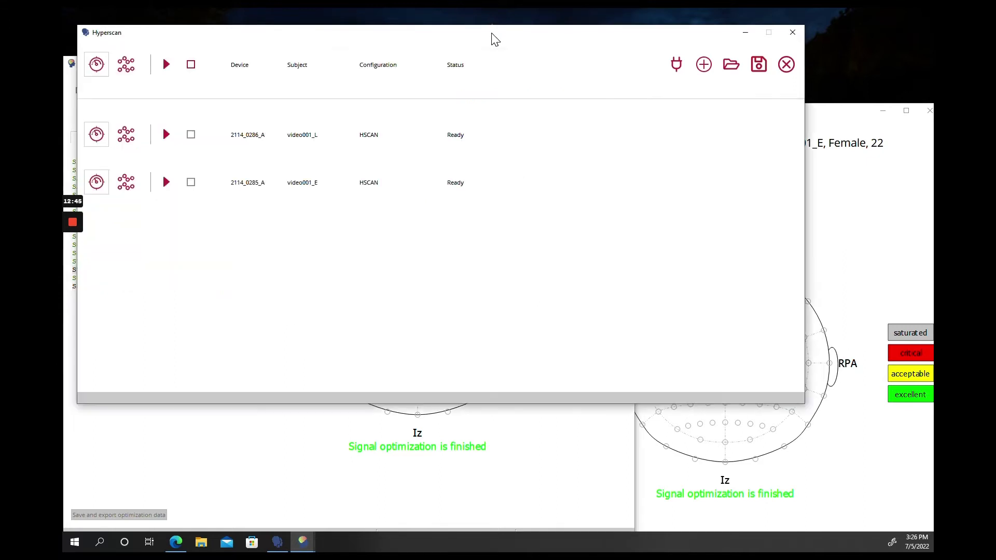
left_click(127, 69)
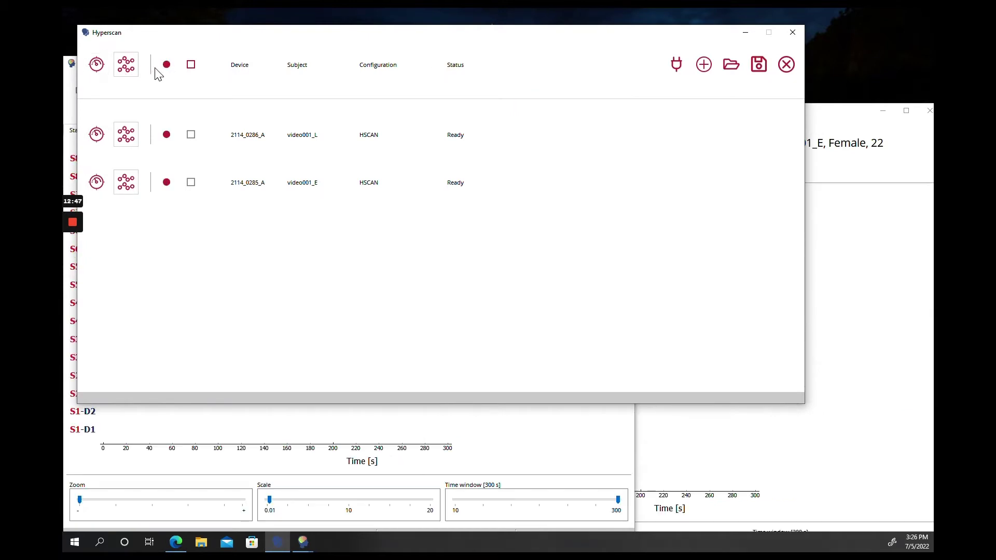
left_click(556, 455)
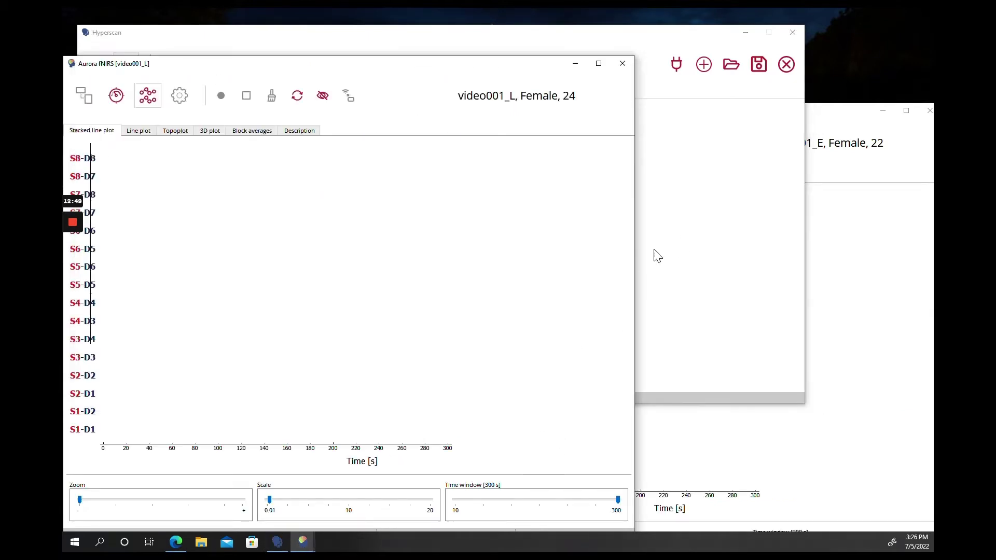
left_click(860, 275)
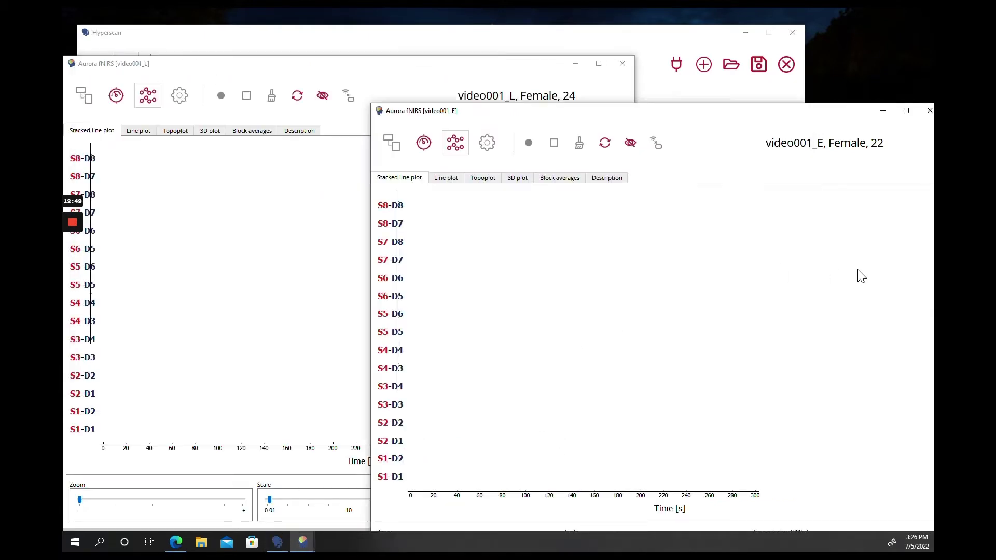
- Start recording both devices as experiment video001 and bring video001_L forward
left_click(397, 40)
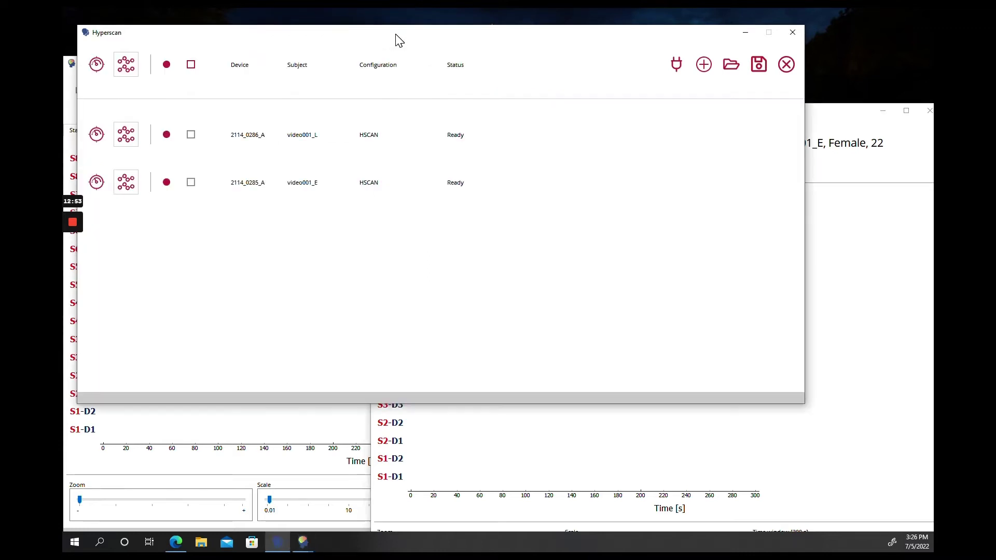
left_click(167, 66)
type("video001")
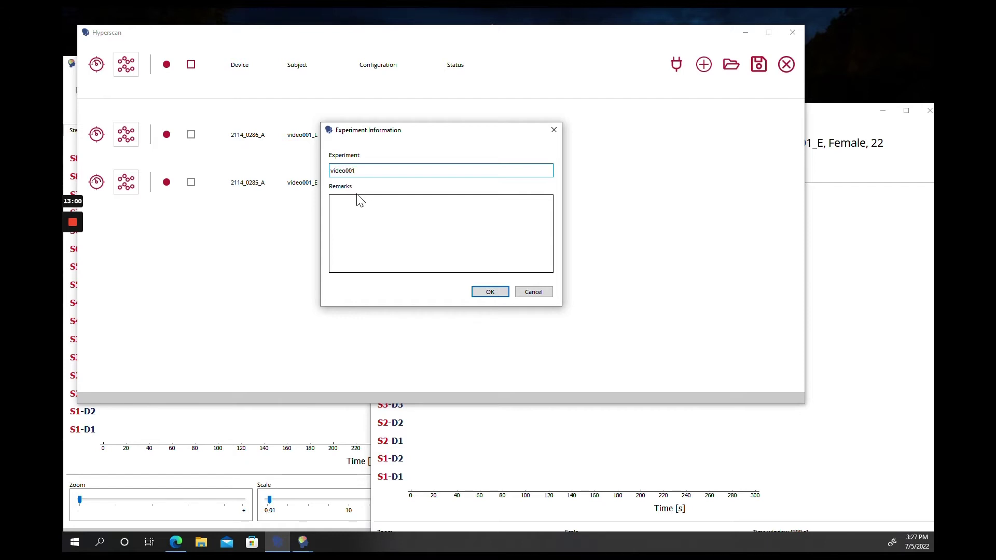
left_click(482, 293)
left_click(335, 428)
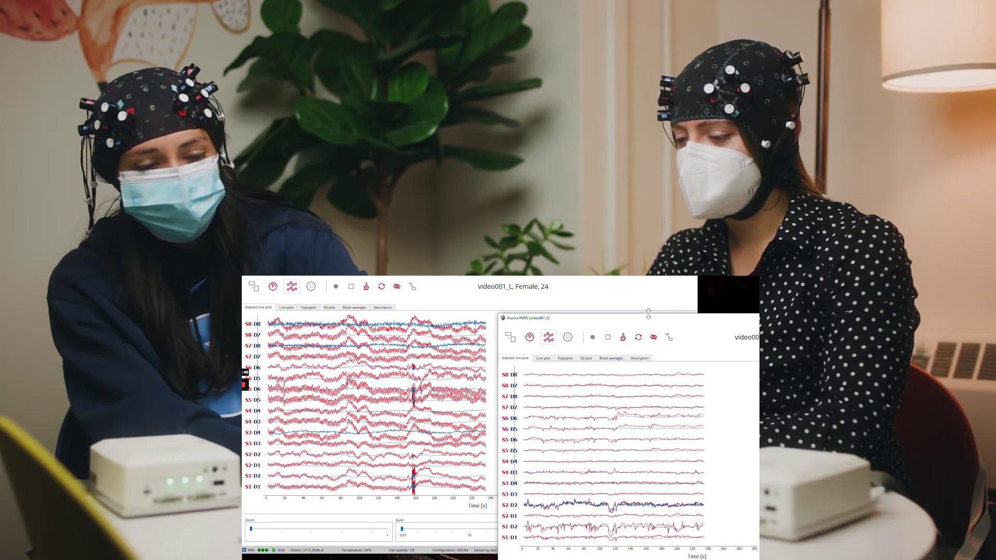
- Move the video001_E plot window up and to the left
left_click_drag(649, 321, 581, 293)
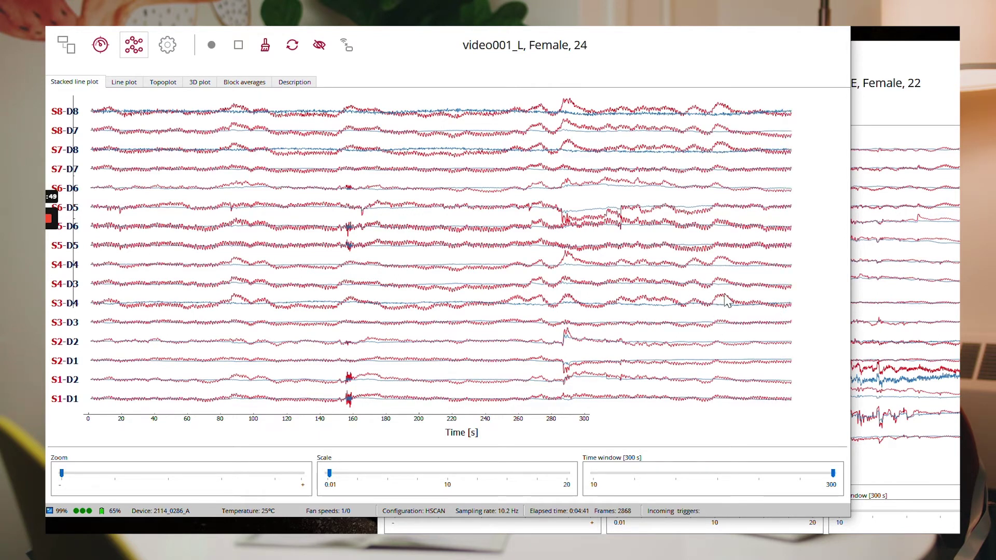
- Check video001_E's live plot, move it back right, and bring video001_L forward
left_click_drag(899, 40, 692, 32)
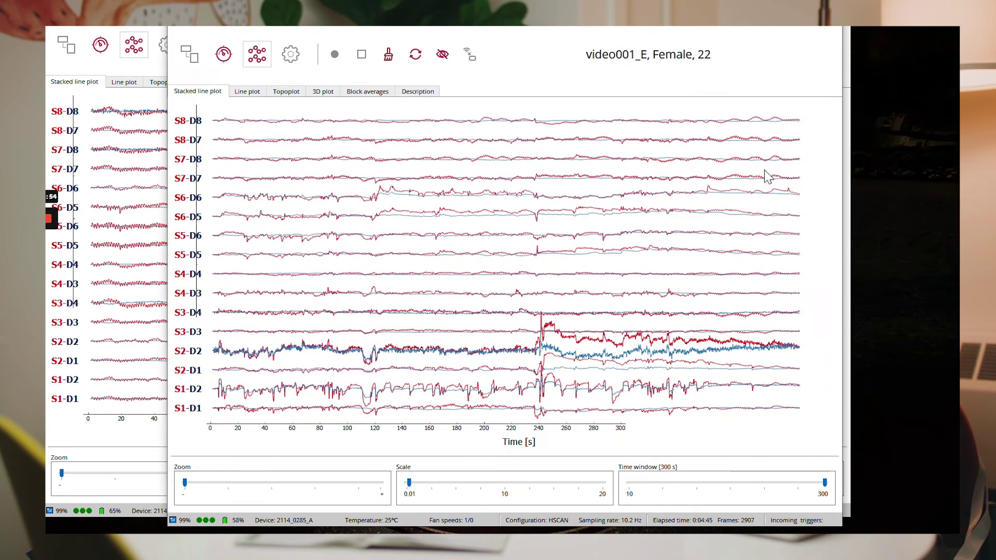
left_click_drag(709, 30, 830, 36)
left_click(710, 27)
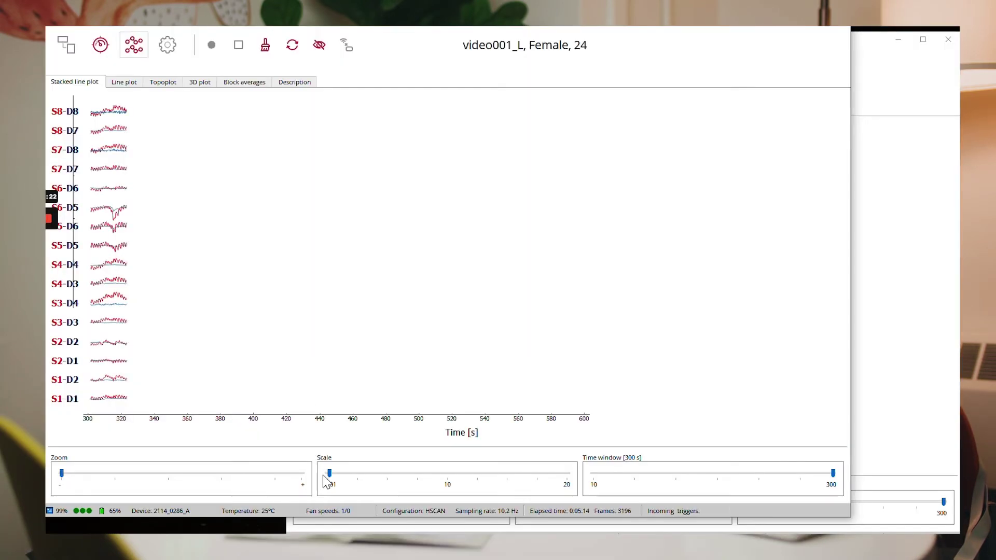
- Adjust video001_L's Scale slider near its minimum, settling around 0.01
left_click_drag(331, 476, 337, 478)
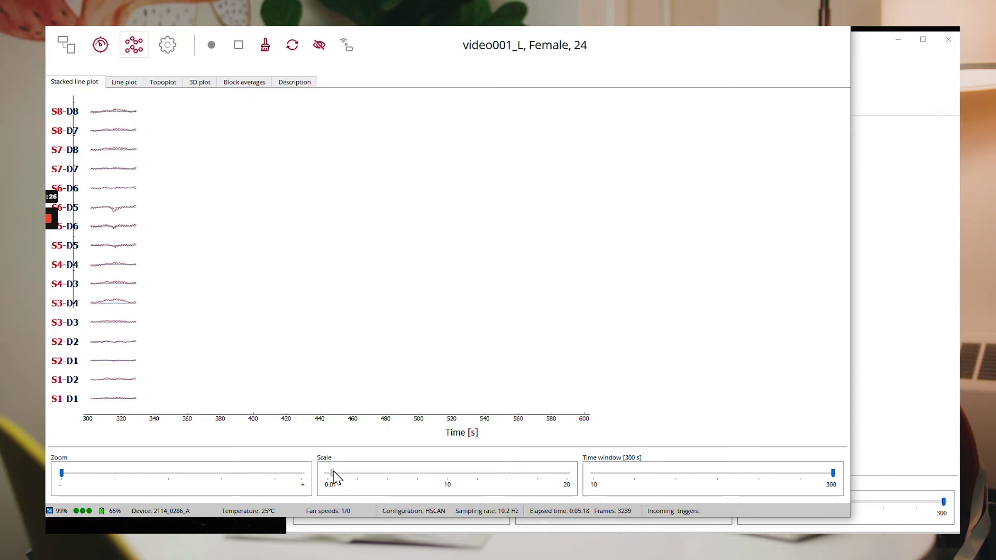
mouse_move(333, 472)
left_mouse_down()
mouse_move(347, 480)
mouse_move(338, 476)
left_mouse_up()
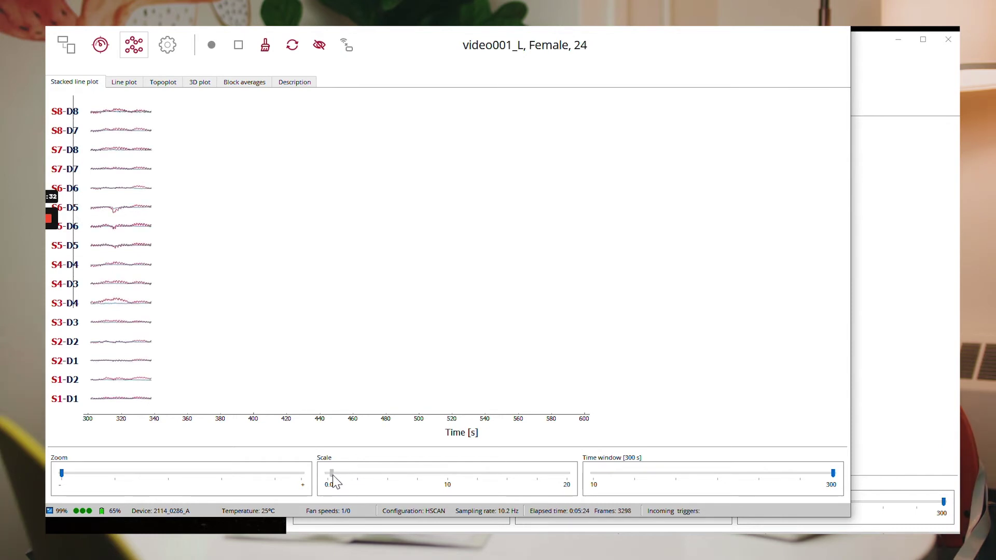
left_click_drag(335, 477, 331, 479)
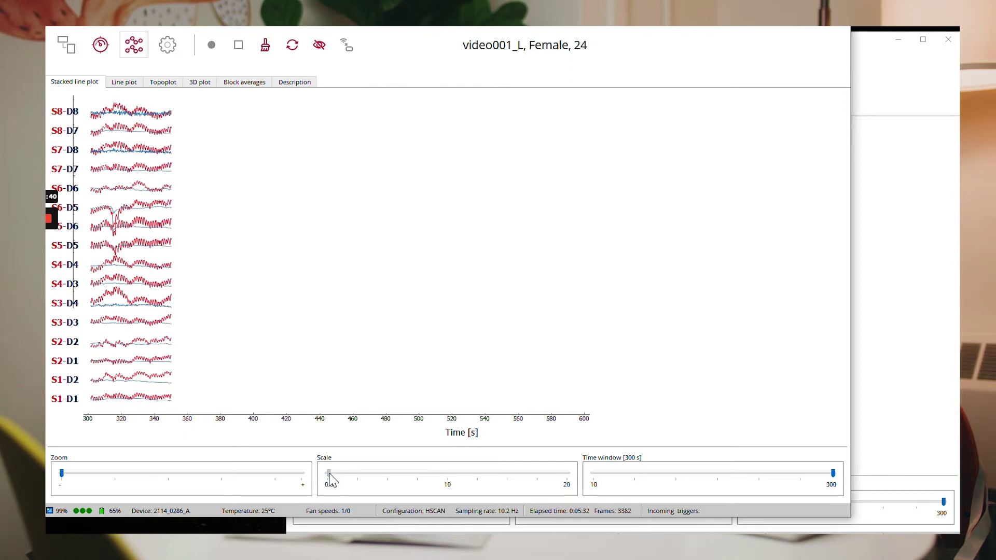
left_click_drag(330, 480, 331, 480)
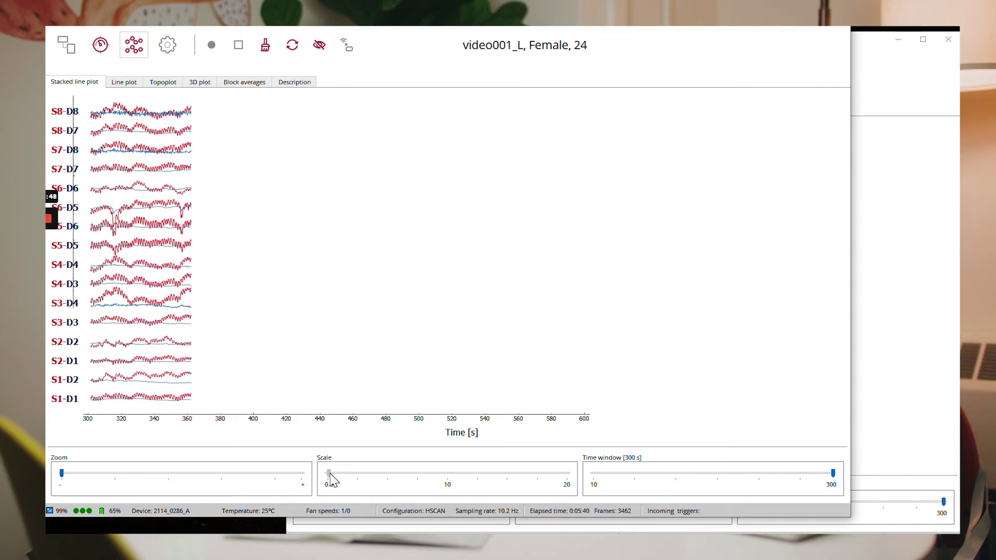
left_click_drag(329, 479, 331, 480)
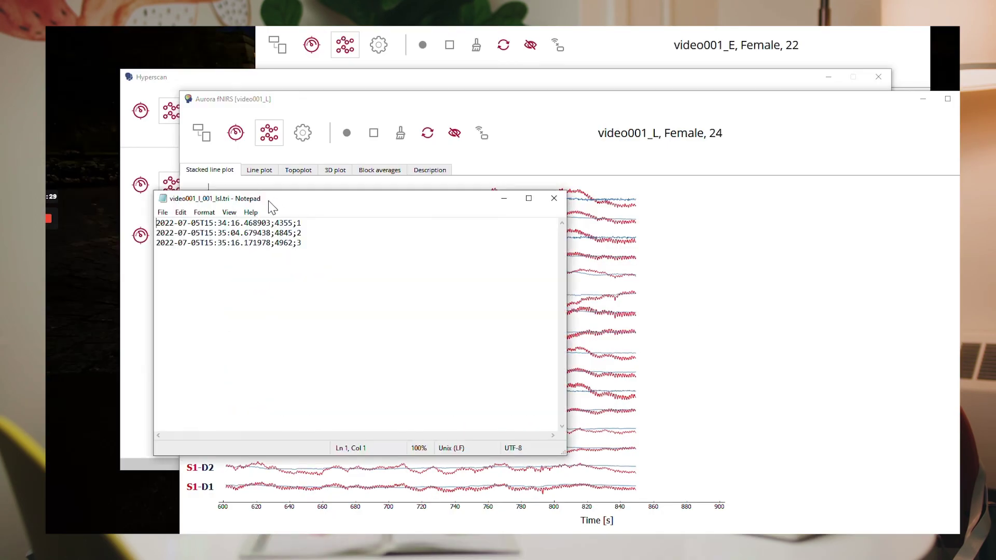
- Move the Notepad window with video001_l_001_lsl.tri to the top-left, clear of the plots
left_click_drag(272, 199, 218, 54)
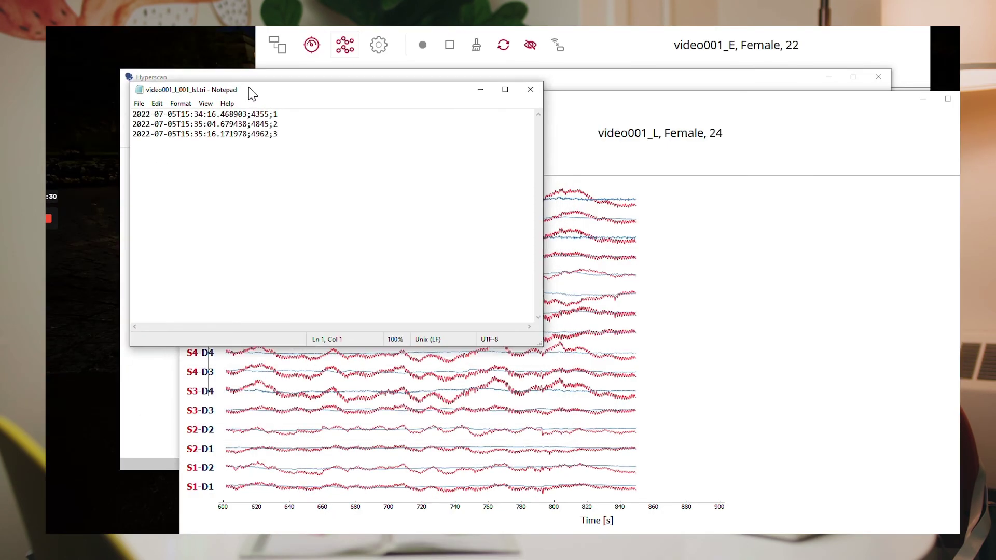